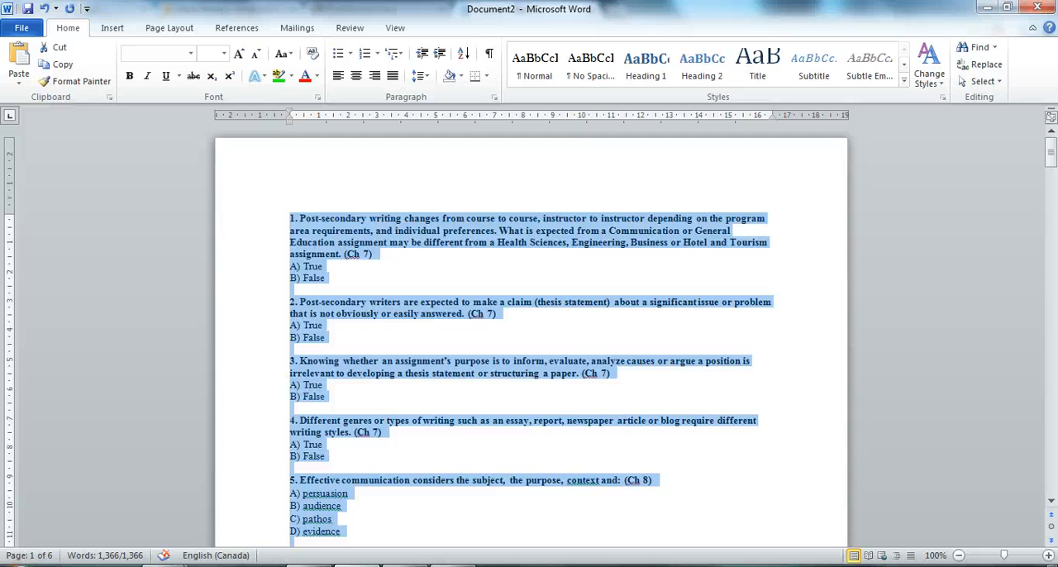
# Select all the quiz questions in the Word document and paste them into the blank Notepad file
pyautogui.click(452, 314)
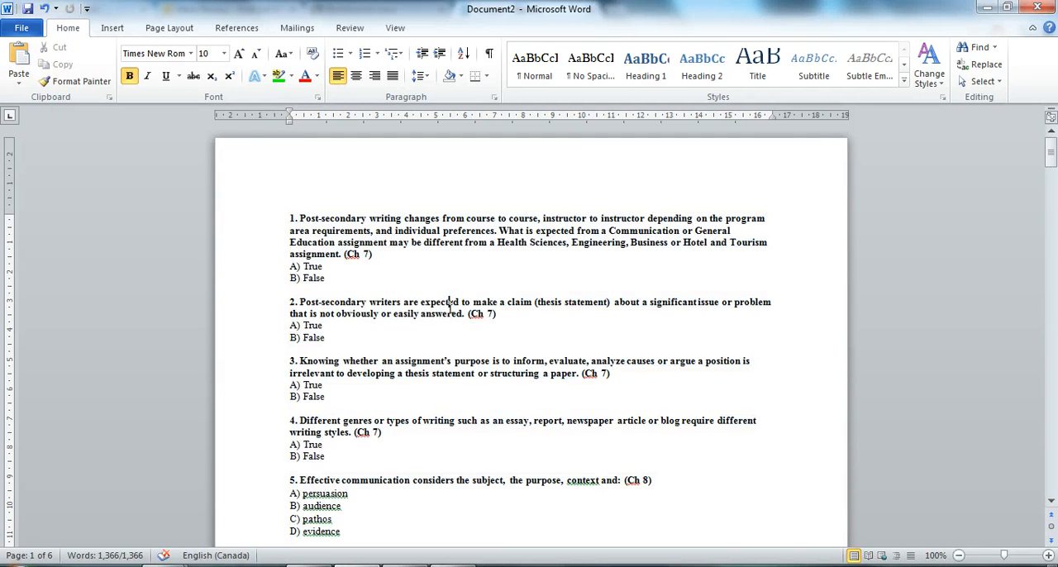
pyautogui.hotkey('ctrl', 'a')
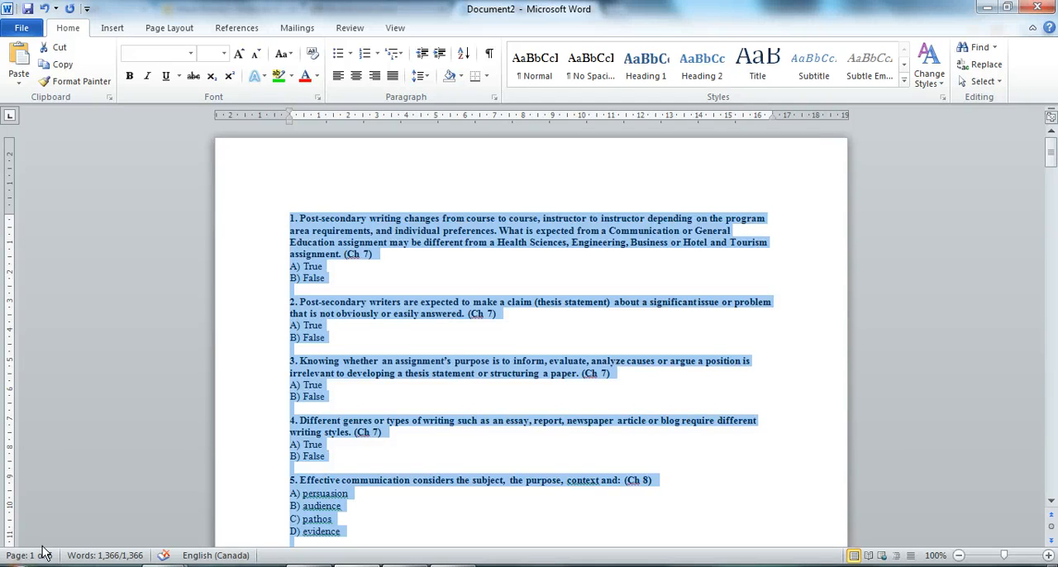
pyautogui.click(355, 566)
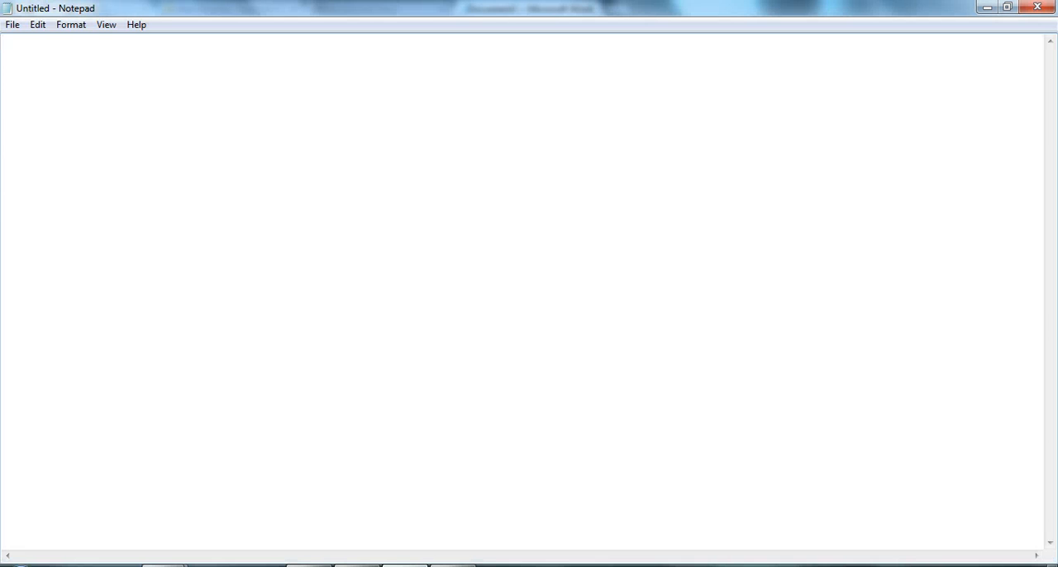
pyautogui.hotkey('ctrl', 'v')
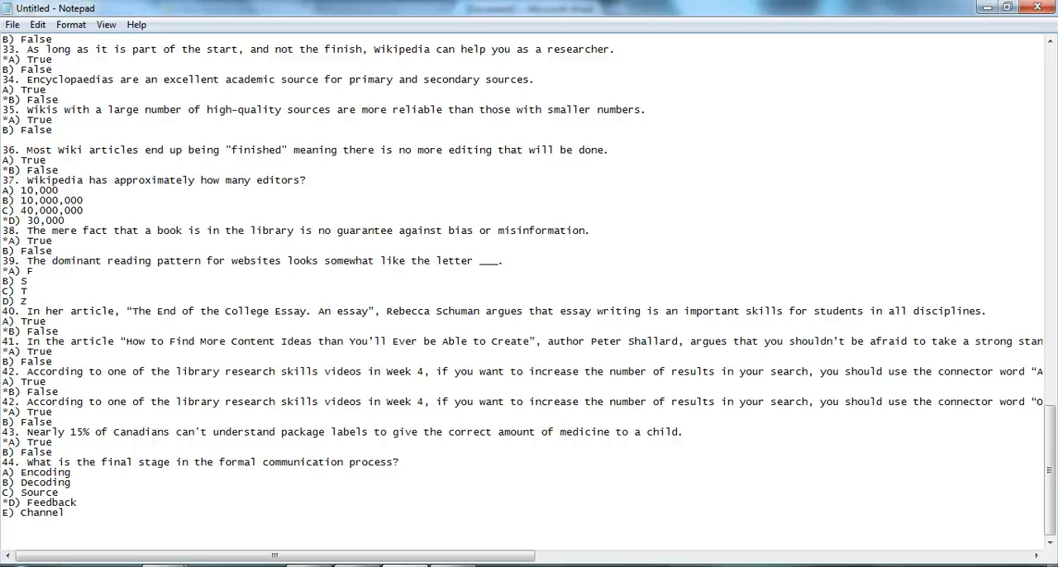
pyautogui.moveTo(1052, 473); pyautogui.dragTo(1054, 73)
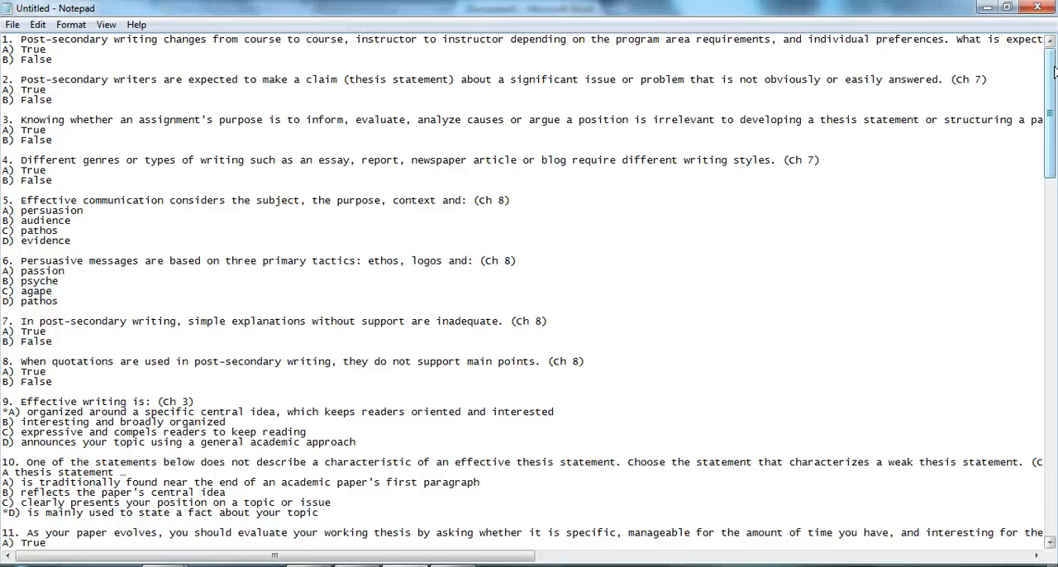
# Insert a blank line before each of questions 30 to 34 so that every question is separated
pyautogui.moveTo(1053, 72); pyautogui.dragTo(1033, 337)
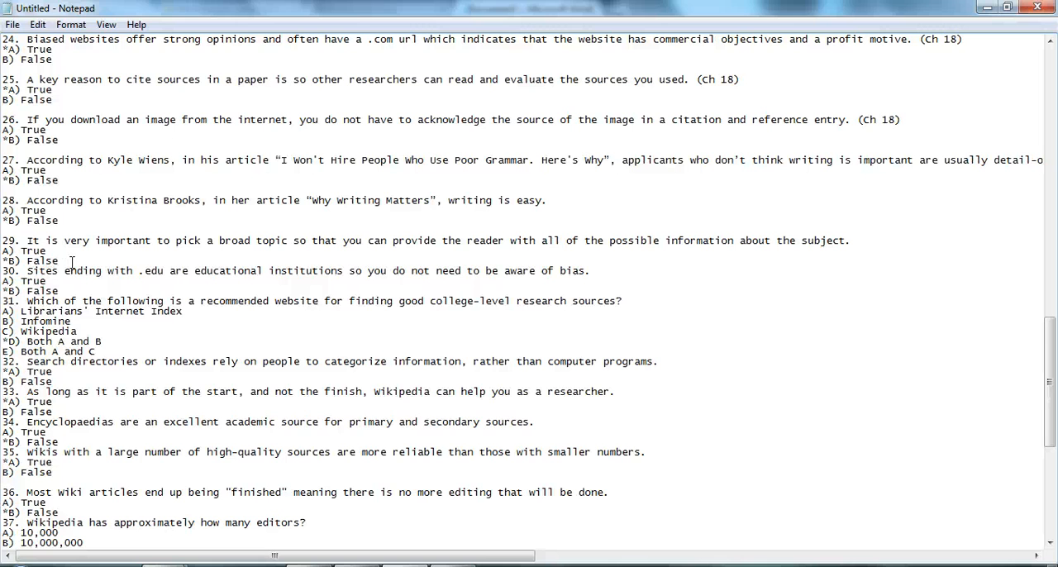
pyautogui.press('Return')
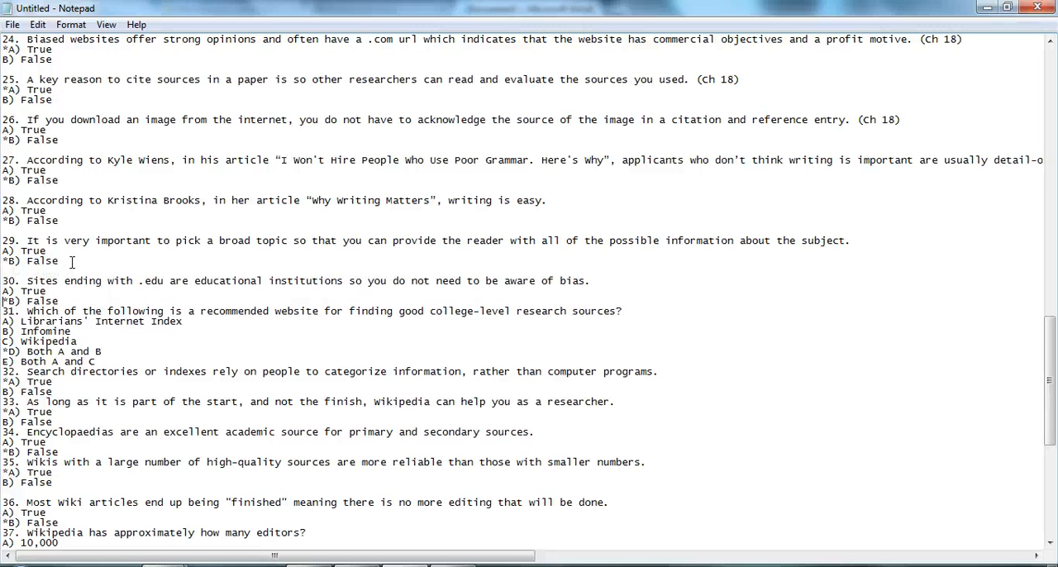
pyautogui.press('Down')
pyautogui.press('Down')
pyautogui.press('Down')
pyautogui.press('Down')
pyautogui.press('Return')
pyautogui.press('Down')
pyautogui.press('Down')
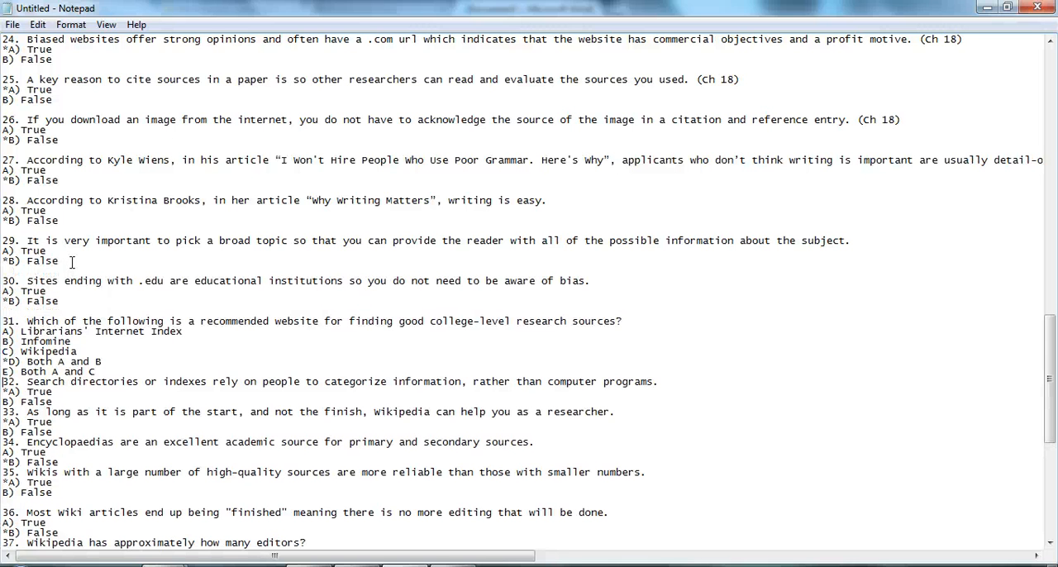
pyautogui.press('Return')
pyautogui.press('Down')
pyautogui.press('Down')
pyautogui.press('Down')
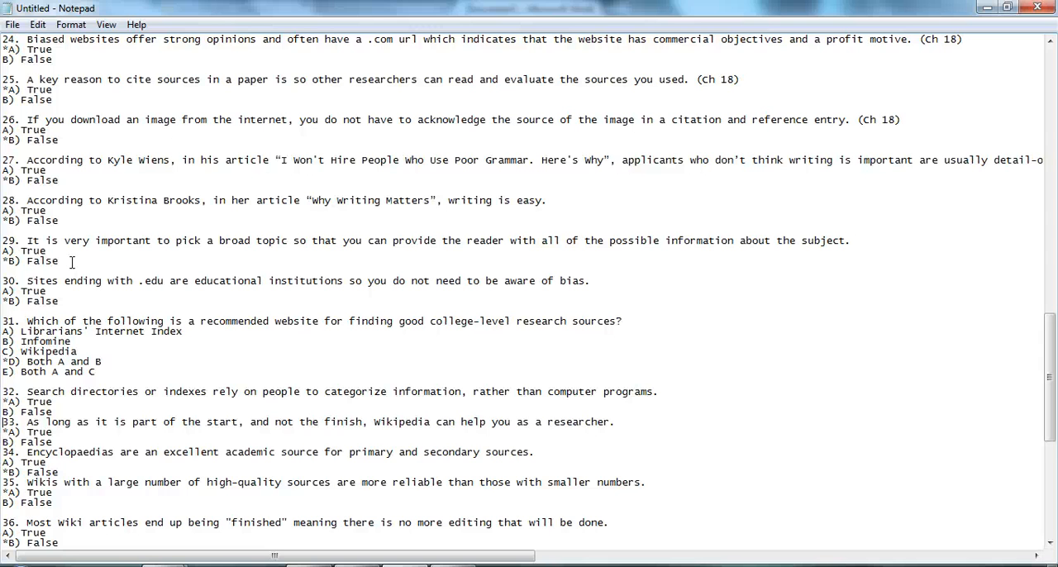
pyautogui.press('Return')
pyautogui.press('Down')
pyautogui.press('Down')
pyautogui.press('Down')
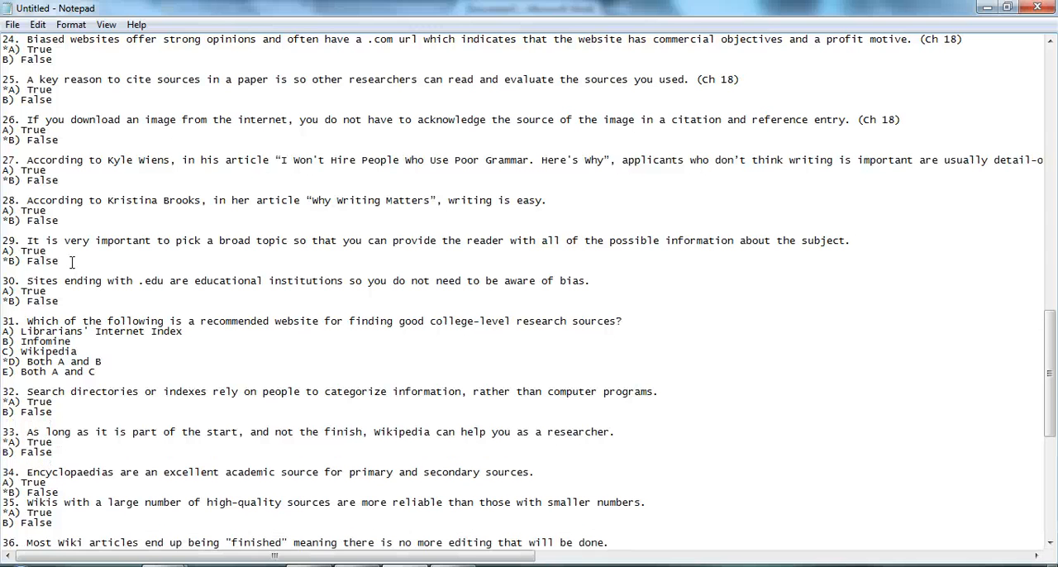
# Mark the correct answers with an asterisk: True for questions 1 and 2, and False for question 3
pyautogui.moveTo(1050, 325); pyautogui.dragTo(1053, 57)
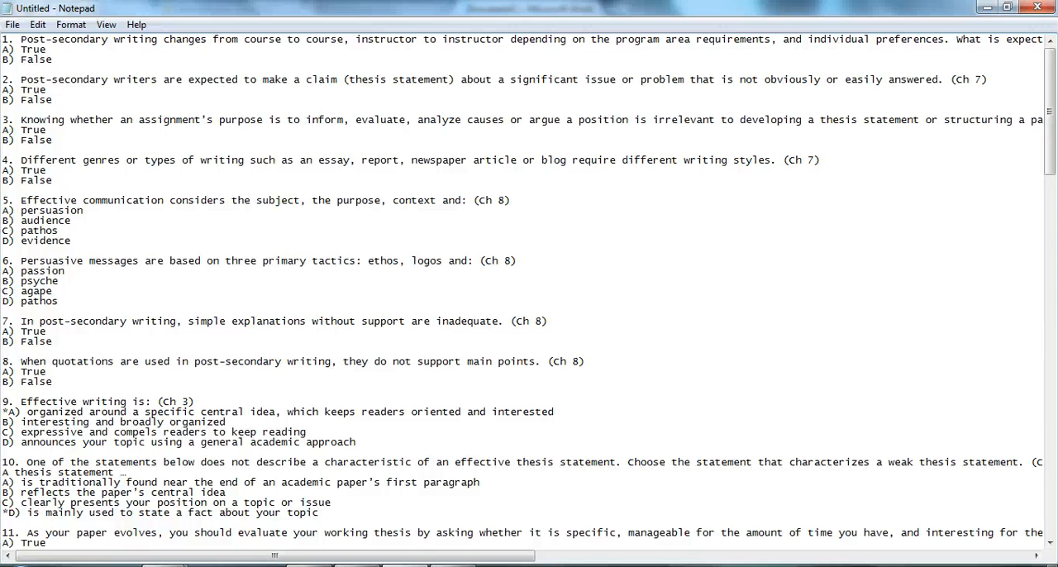
pyautogui.click(8, 49)
pyautogui.write('*')
pyautogui.click(8, 89)
pyautogui.write('*')
pyautogui.click(5, 140)
pyautogui.write('*')
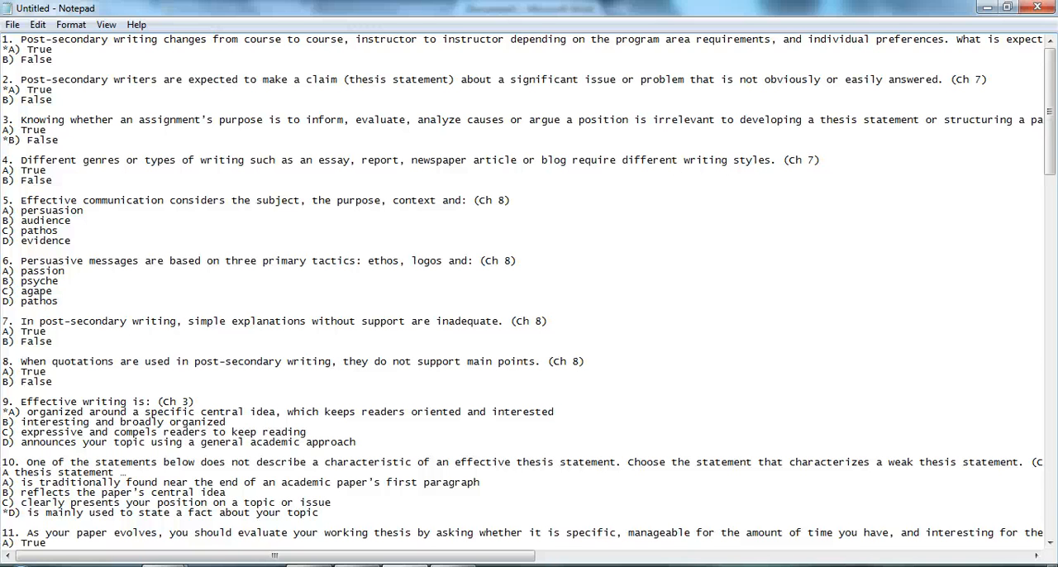
# Minimize the open windows to reveal the desktop and switch to Respondus
pyautogui.click(10, 26)
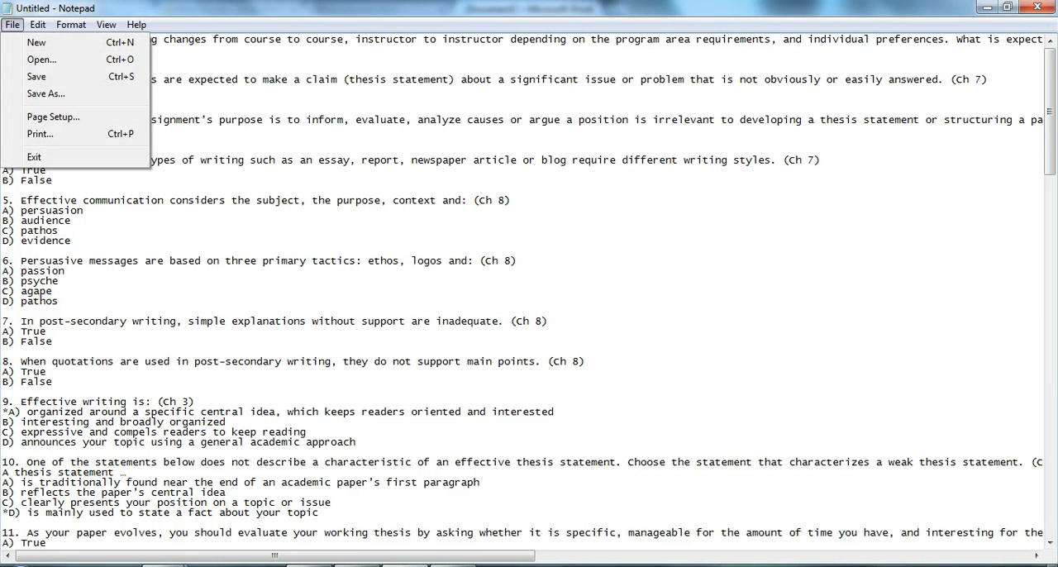
pyautogui.click(989, 8)
pyautogui.click(989, 9)
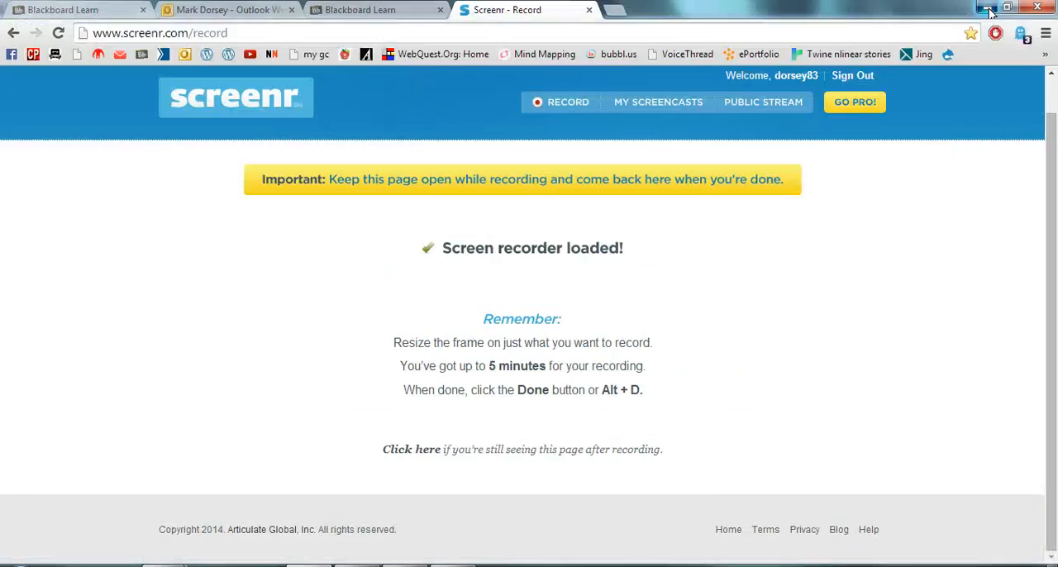
pyautogui.click(988, 8)
pyautogui.click(989, 8)
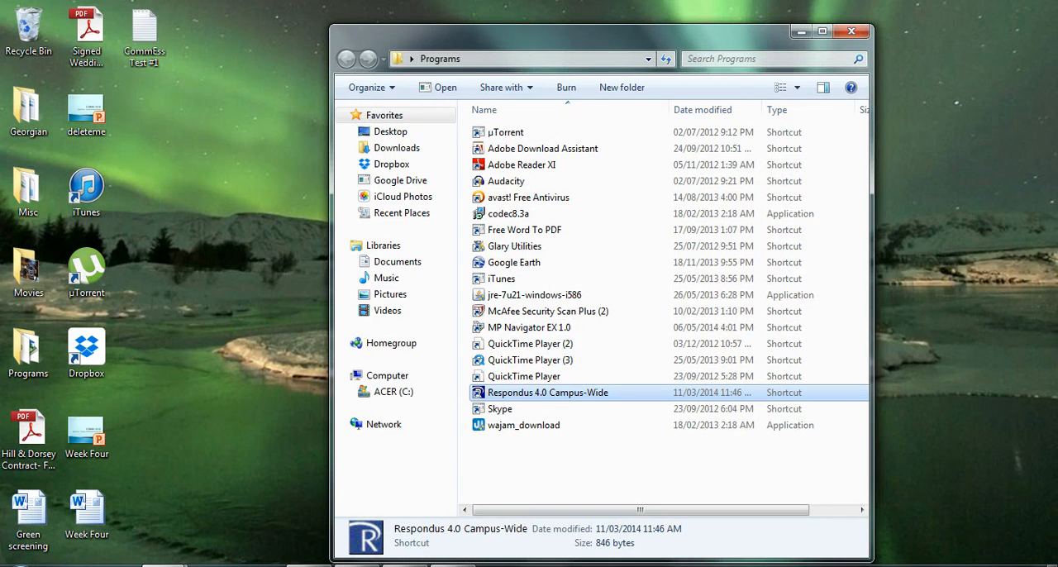
pyautogui.click(452, 566)
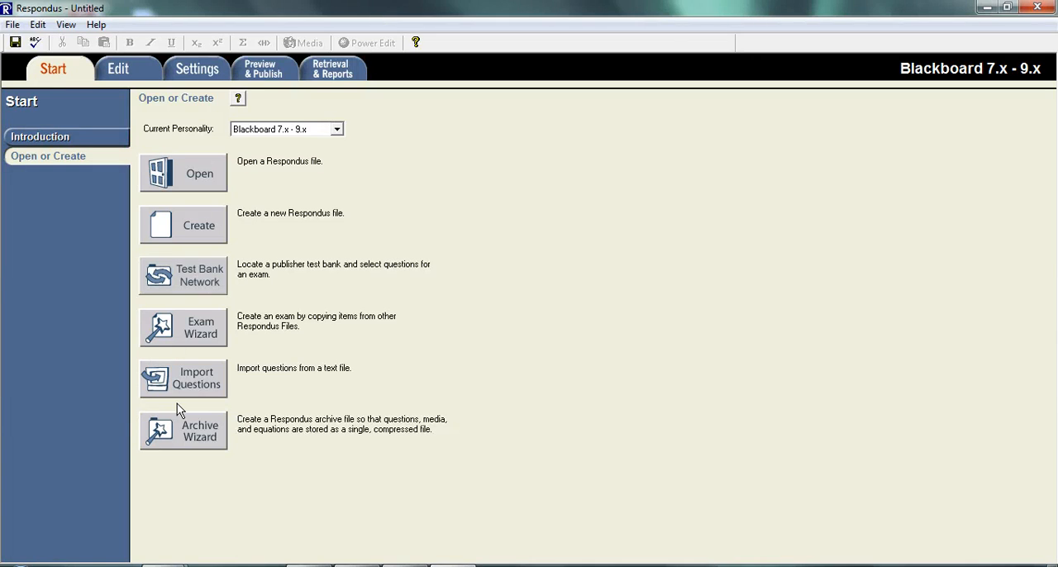
# Start a plain-text question import and choose the file CommEss Test #1 from the Desktop
pyautogui.click(198, 385)
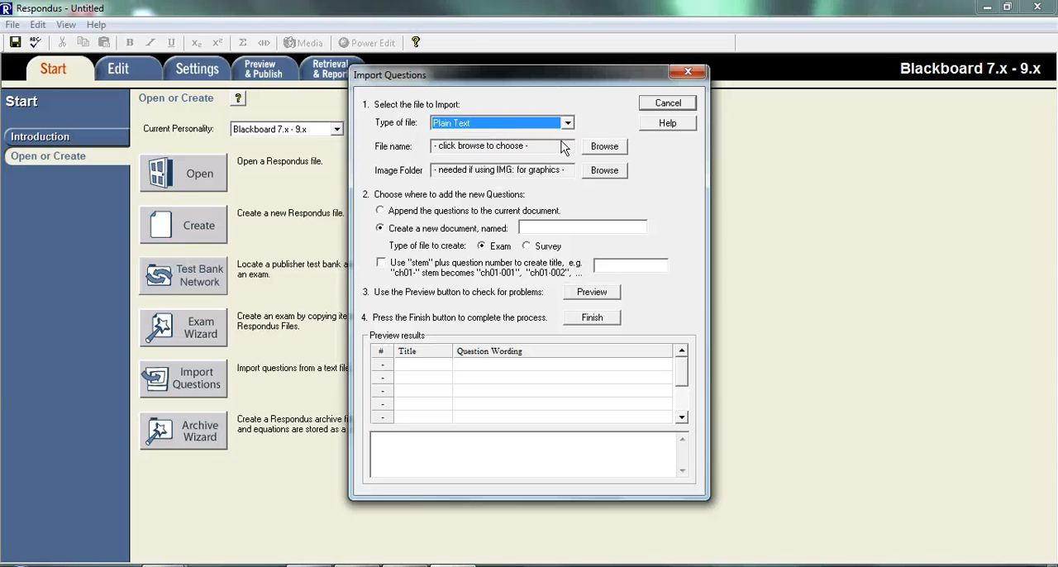
pyautogui.click(604, 147)
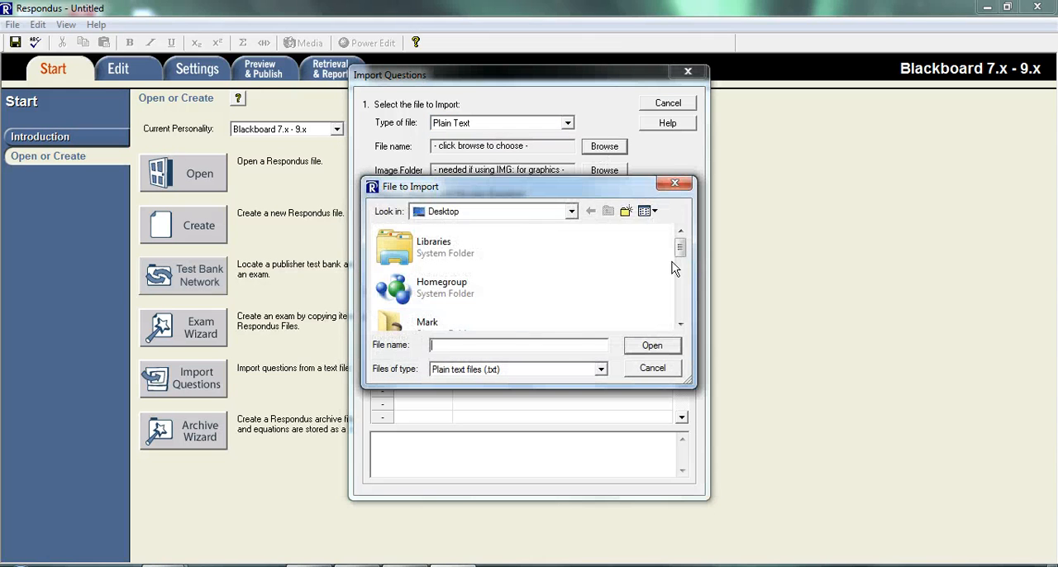
pyautogui.moveTo(676, 263); pyautogui.dragTo(679, 317)
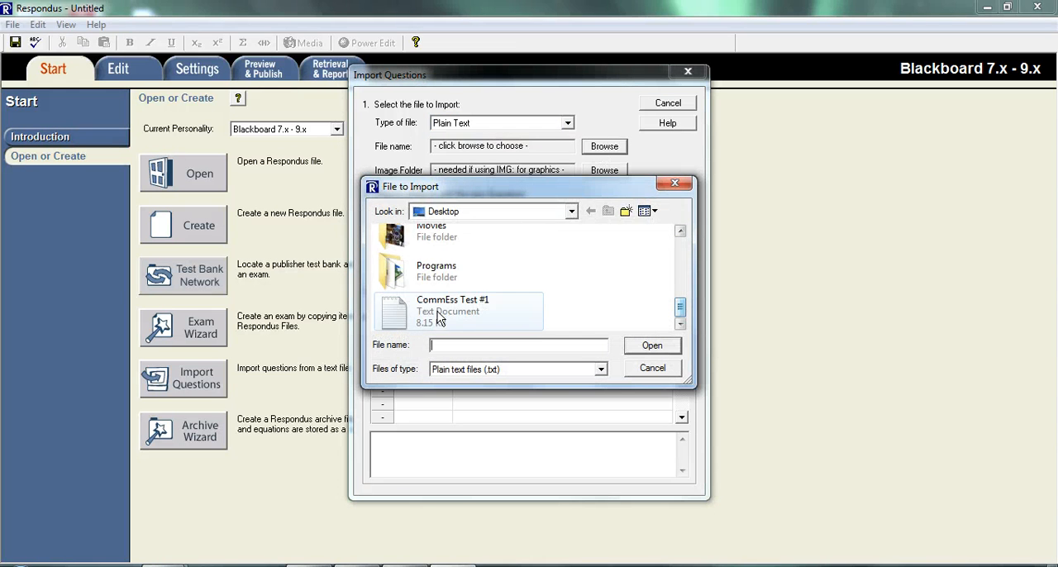
pyautogui.doubleClick(438, 317)
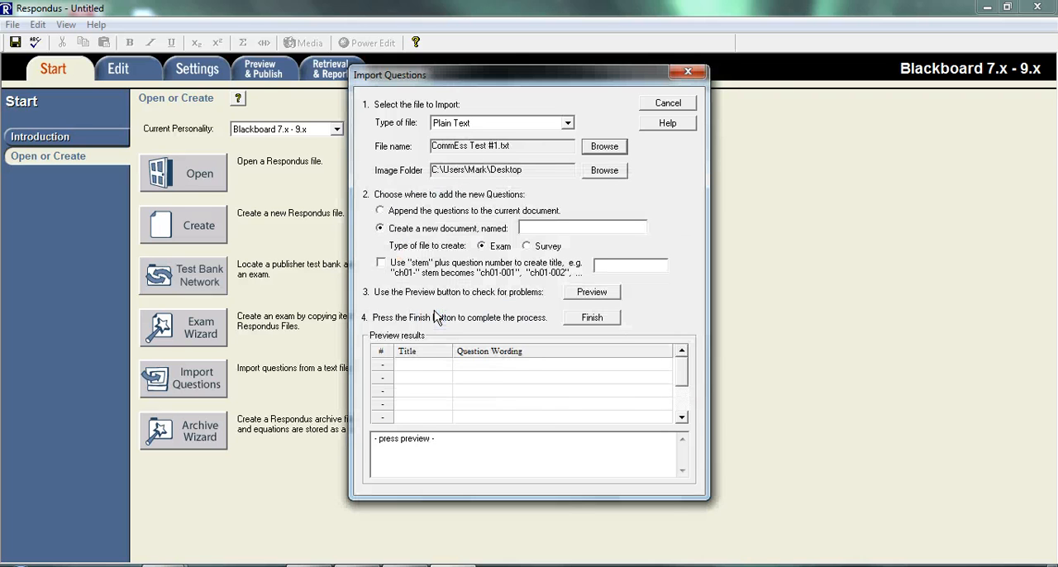
# Name the new exam document for the imported questions "CommEssentials Test 1"
pyautogui.click(536, 226)
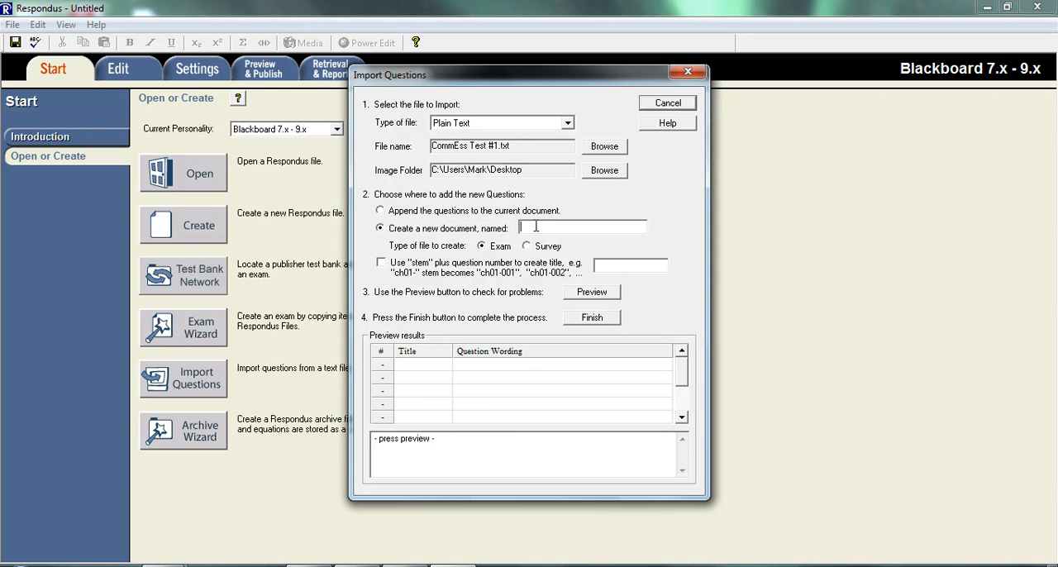
pyautogui.write('CommEssentials Test 1')
# Preview the question import, review its warnings and notes, and finish the import
pyautogui.click(585, 294)
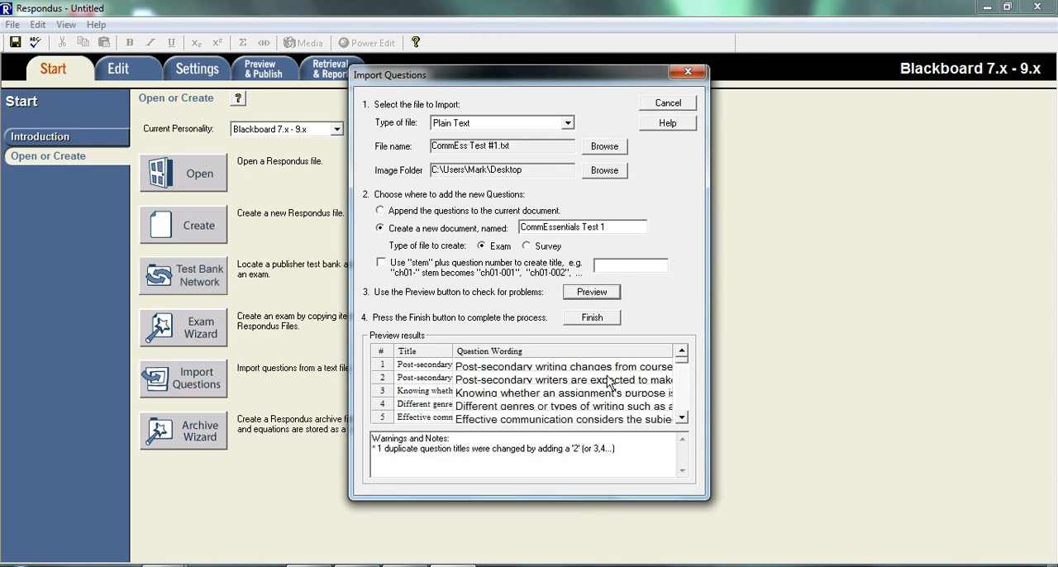
pyautogui.moveTo(372, 439); pyautogui.dragTo(626, 463)
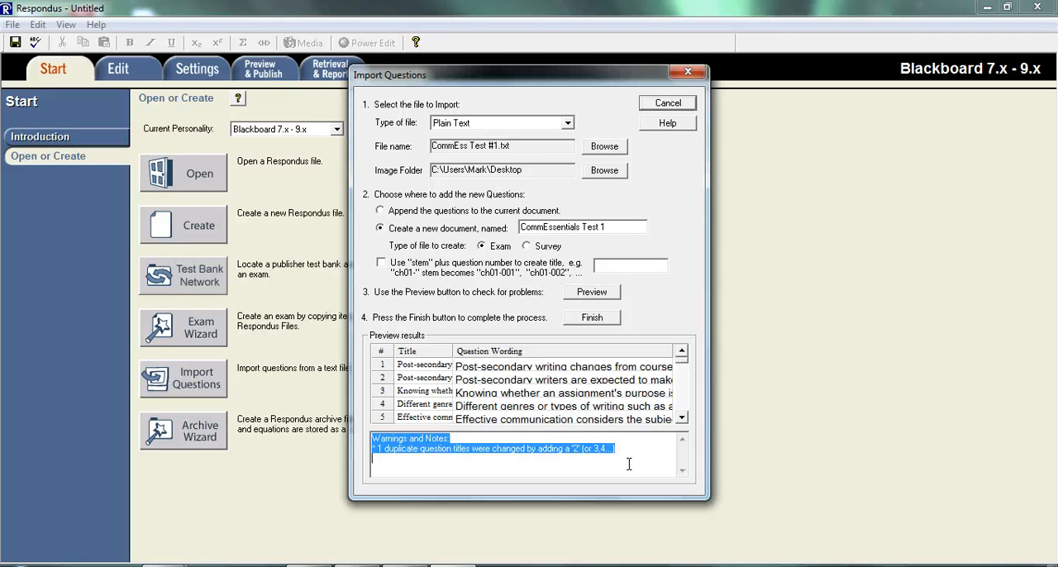
pyautogui.click(623, 463)
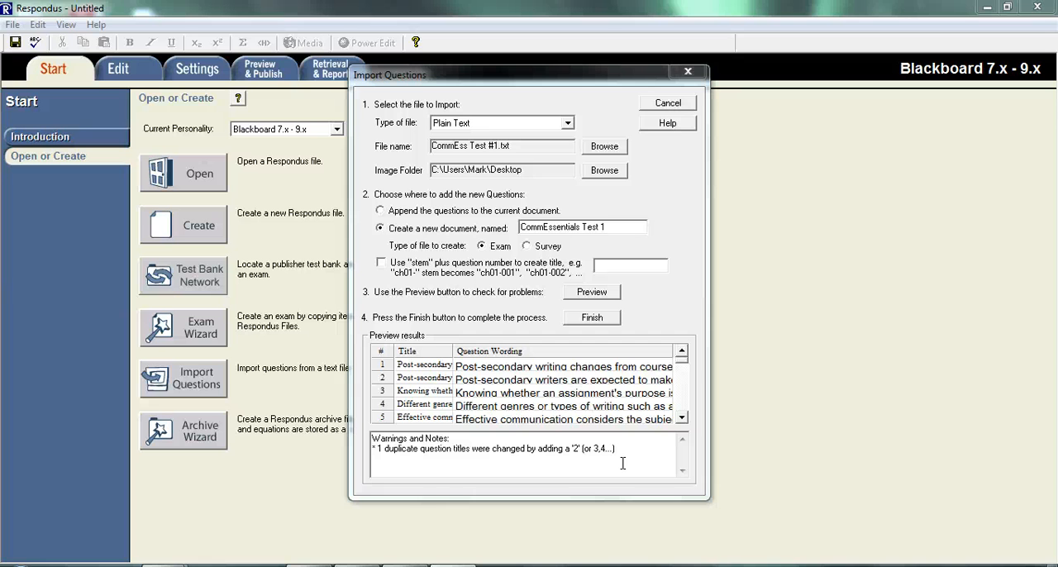
pyautogui.moveTo(622, 464); pyautogui.dragTo(365, 427)
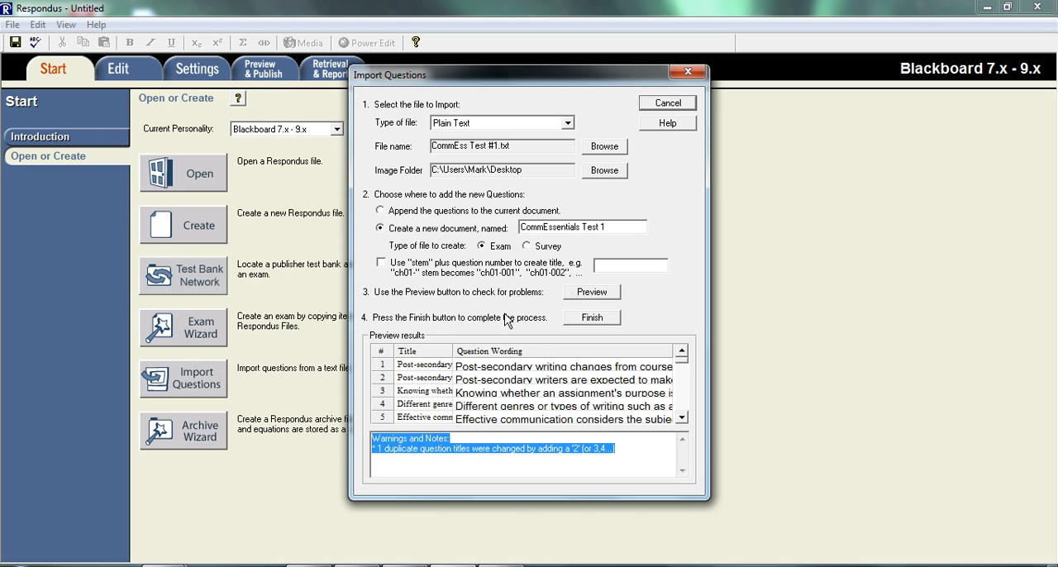
pyautogui.click(588, 321)
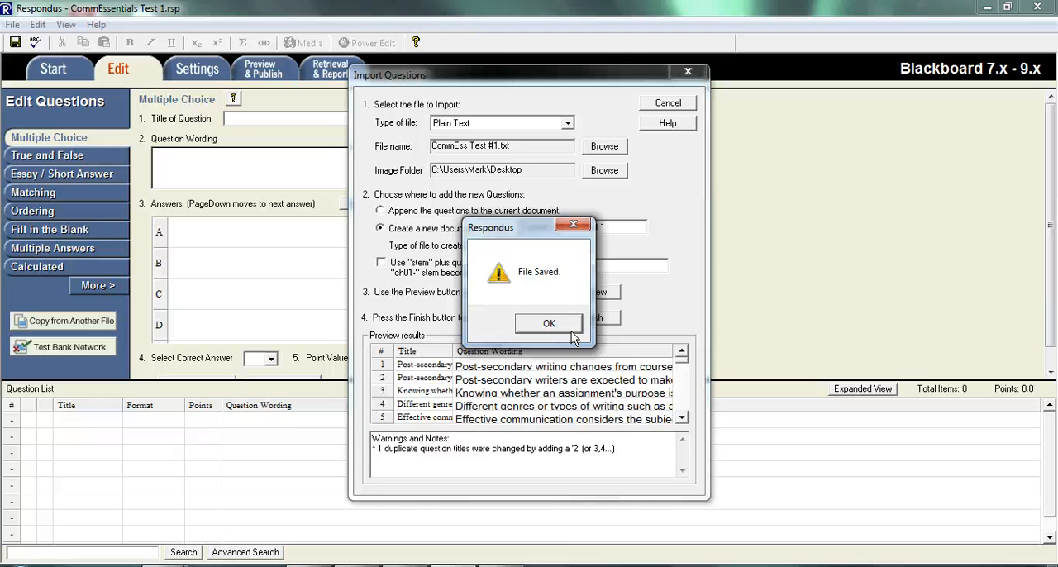
pyautogui.click(549, 323)
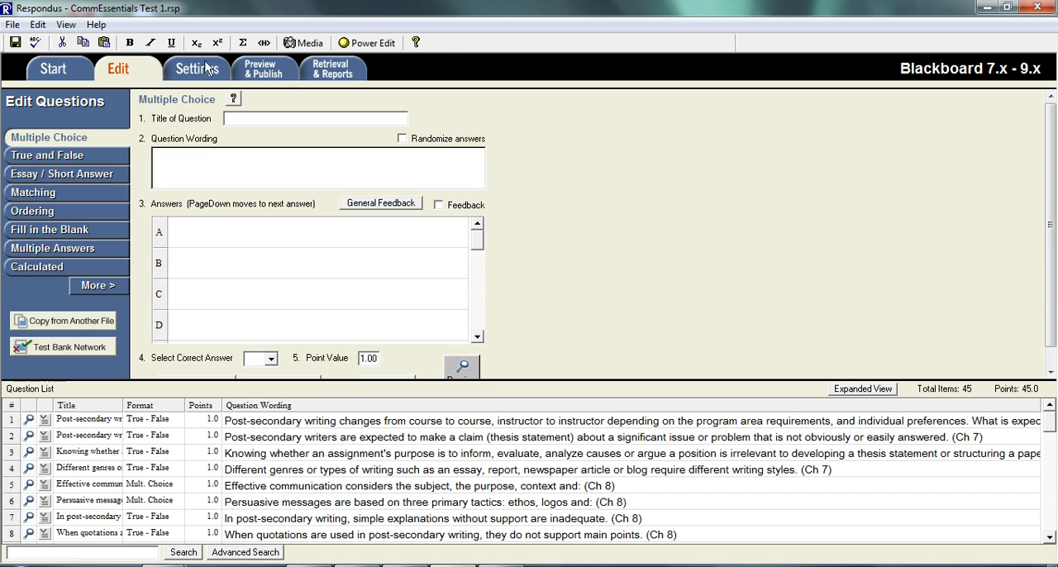
# Preview the exam file to check how its first question looks, and close the preview
pyautogui.click(272, 76)
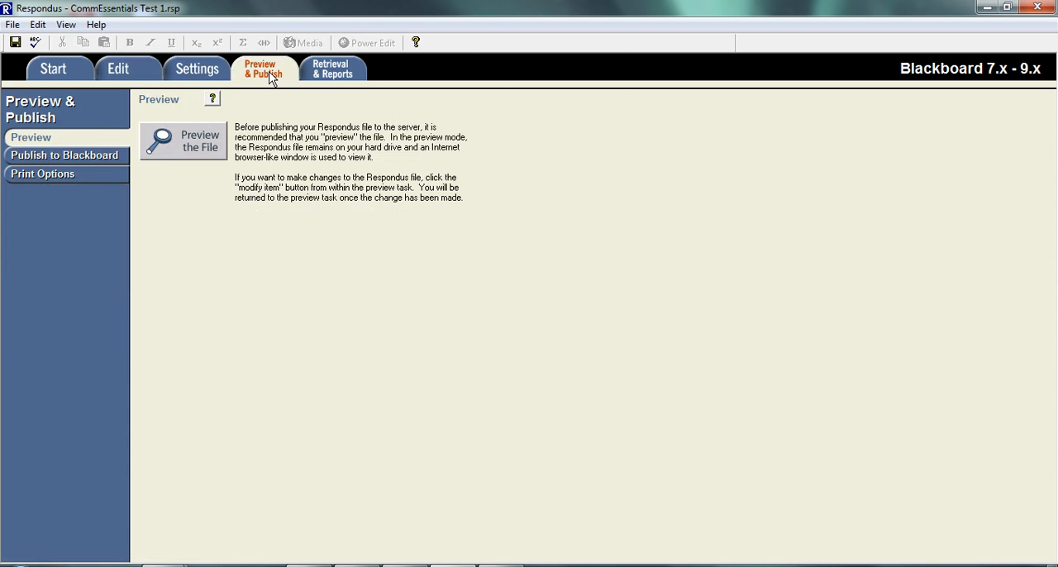
pyautogui.click(185, 148)
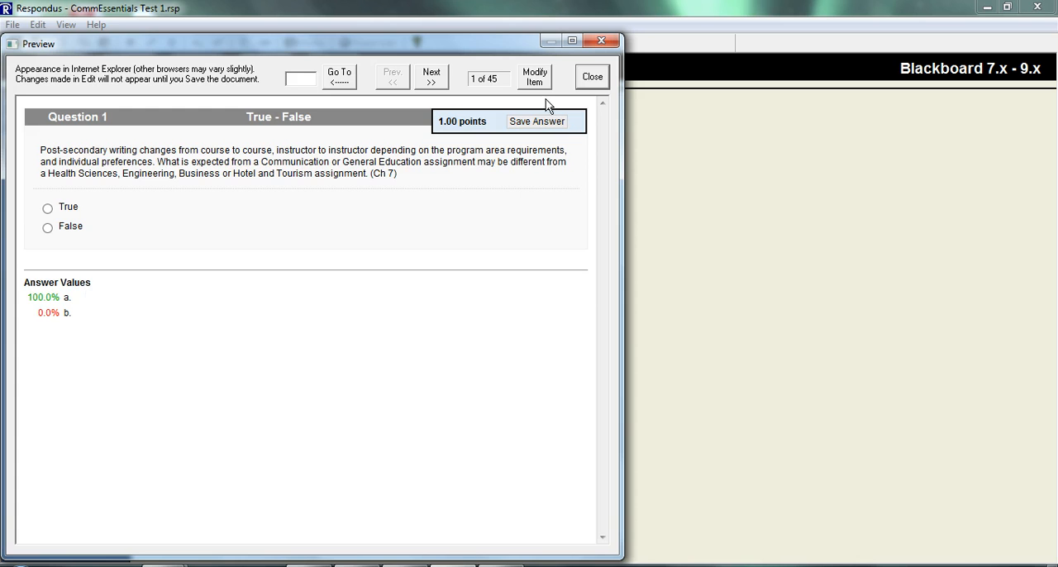
pyautogui.click(603, 82)
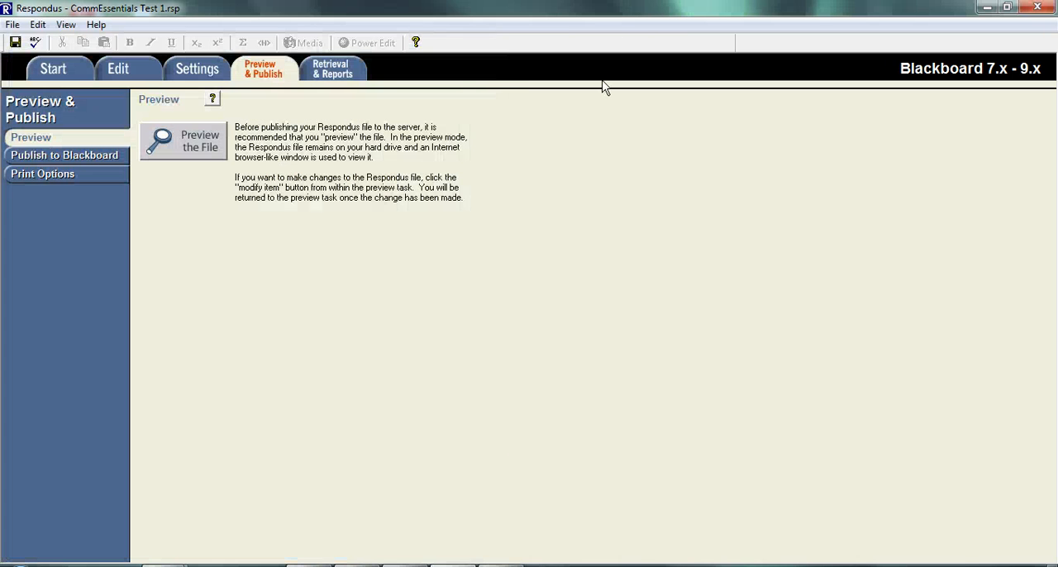
# Start the Publish Wizard for a single course and connect to the Georgian Bb [PSS] Blackboard server
pyautogui.click(103, 157)
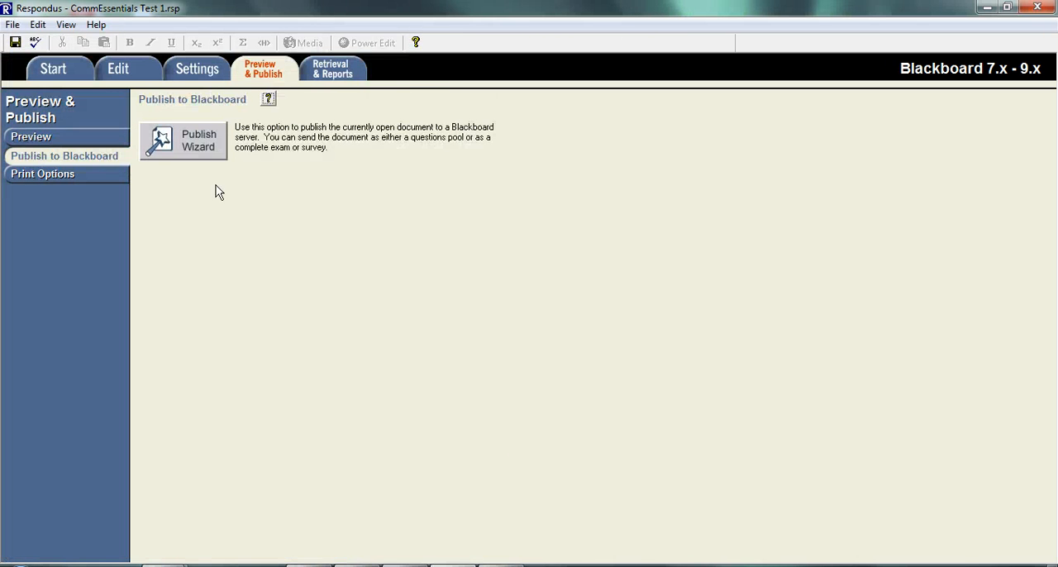
pyautogui.click(182, 152)
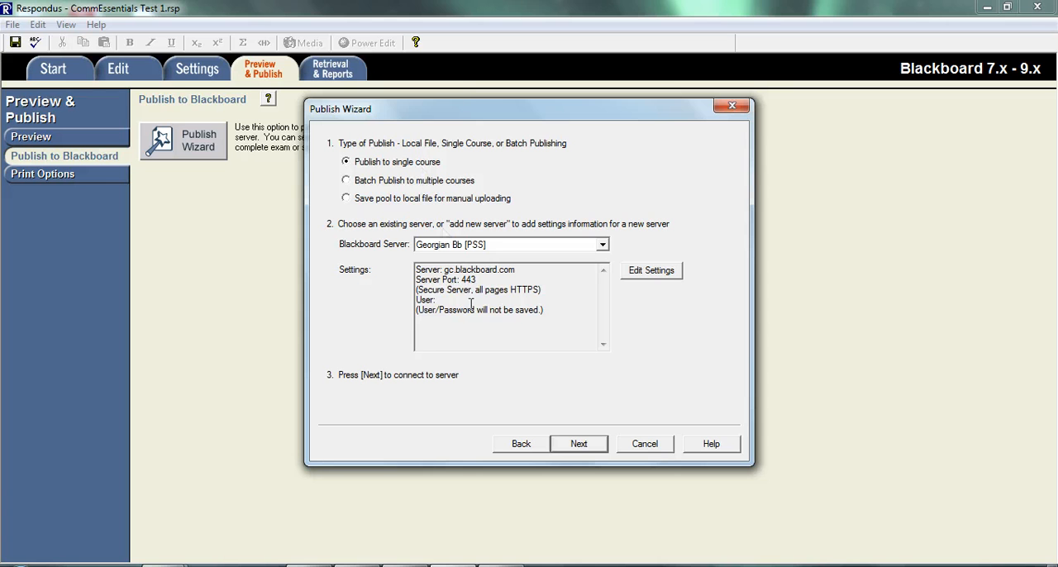
pyautogui.click(579, 444)
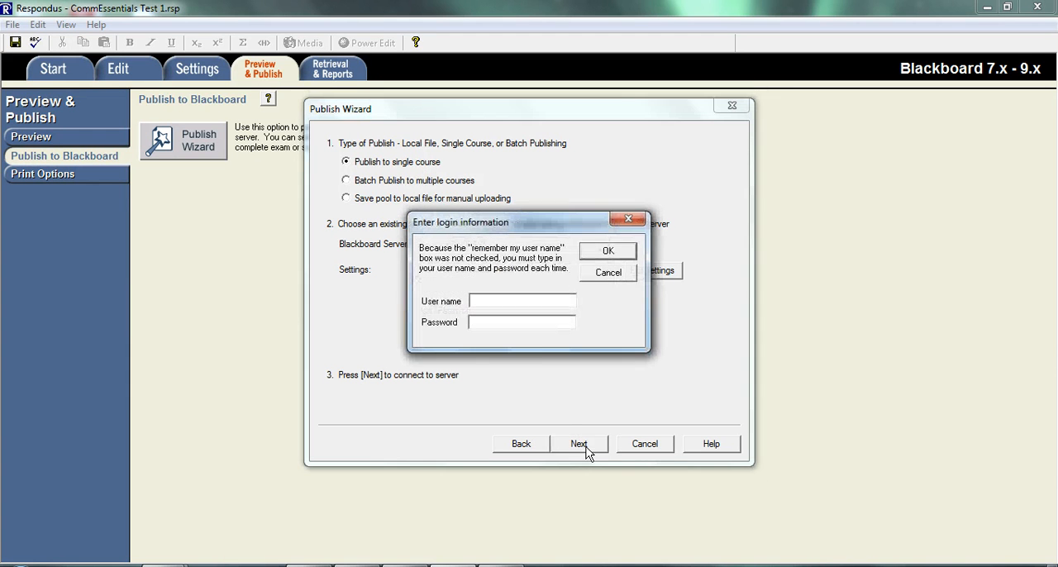
# Log in to the Blackboard server with the account's user name and password
pyautogui.click(522, 306)
pyautogui.write('mdorsey')
pyautogui.press('Tab')
pyautogui.write('**********')
pyautogui.press('Return')
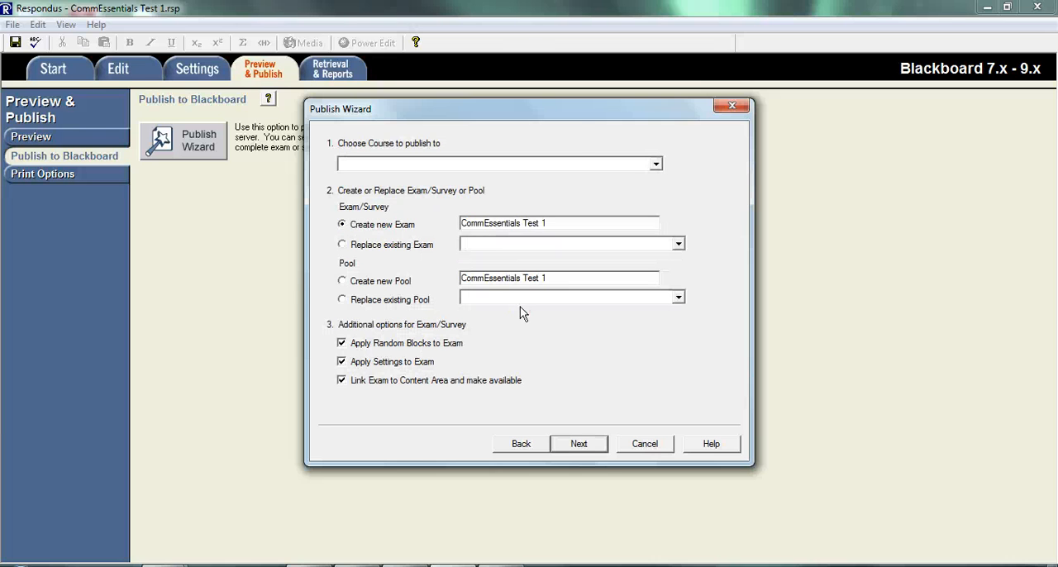
# Publish the new exam to the course 14S Communication Essentials - 200, linked to the Assignments & Tests folder
pyautogui.click(572, 164)
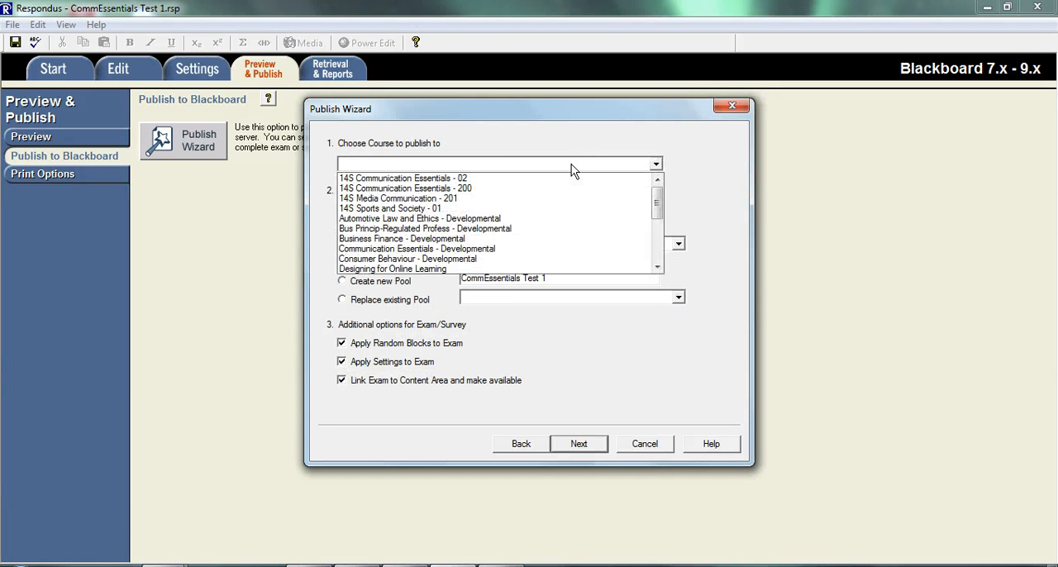
pyautogui.click(535, 189)
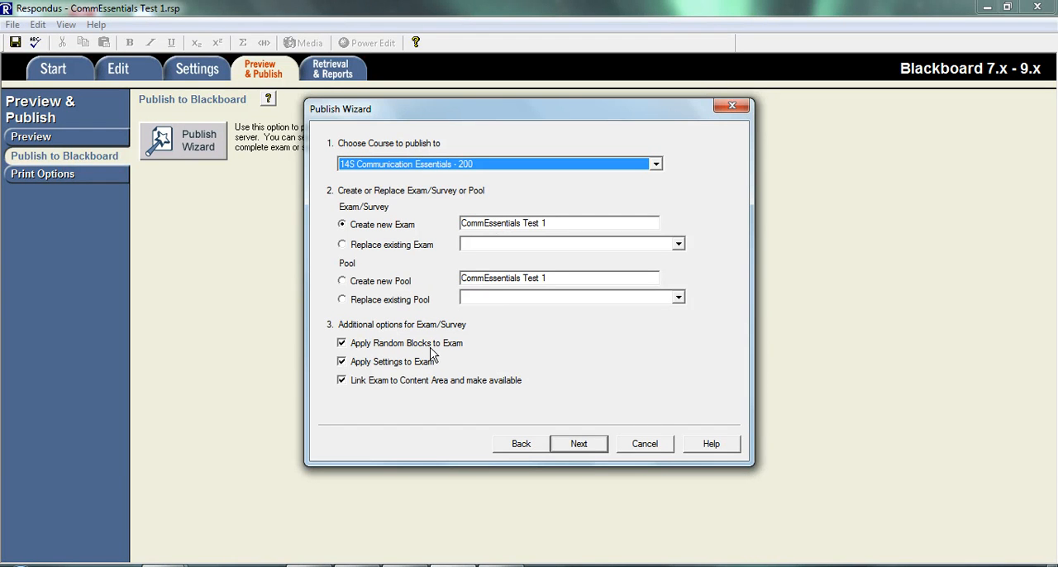
pyautogui.click(570, 446)
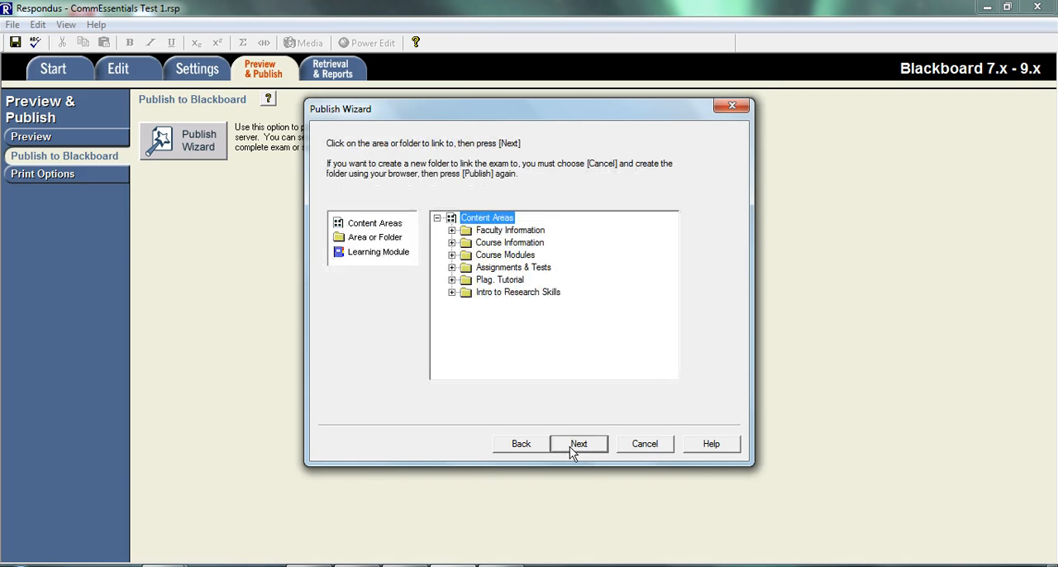
pyautogui.click(496, 268)
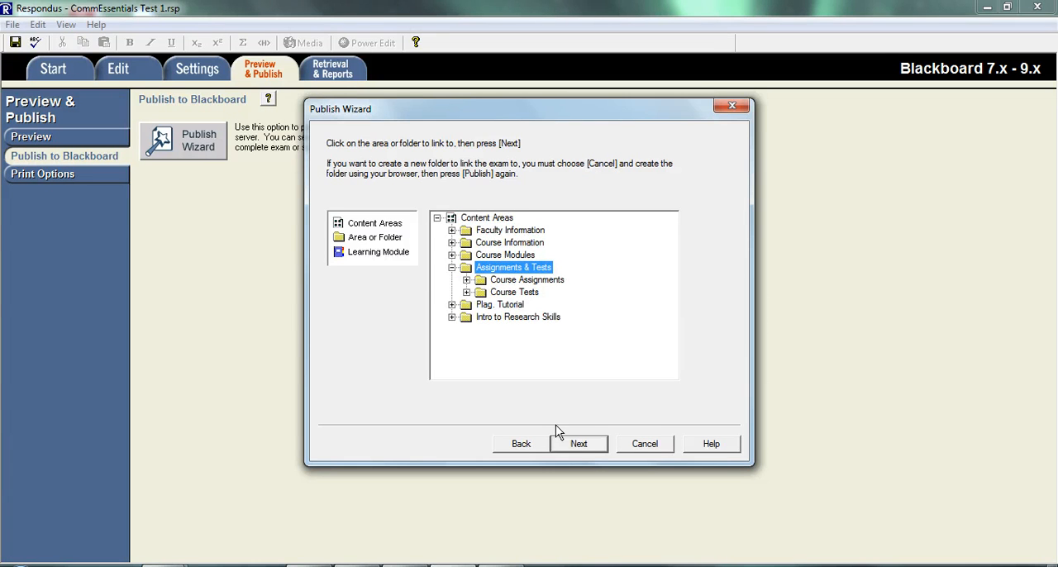
pyautogui.click(577, 446)
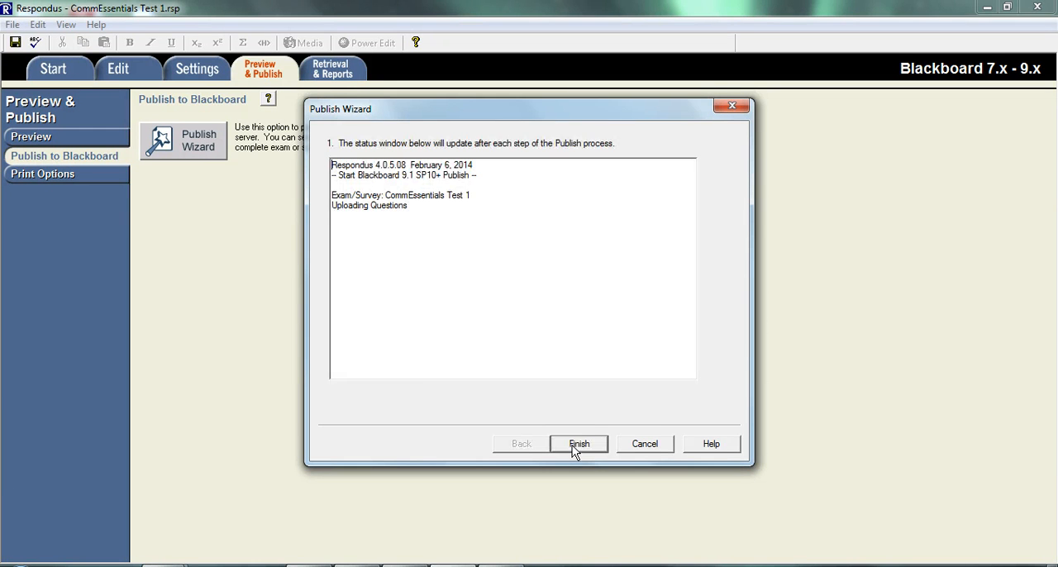